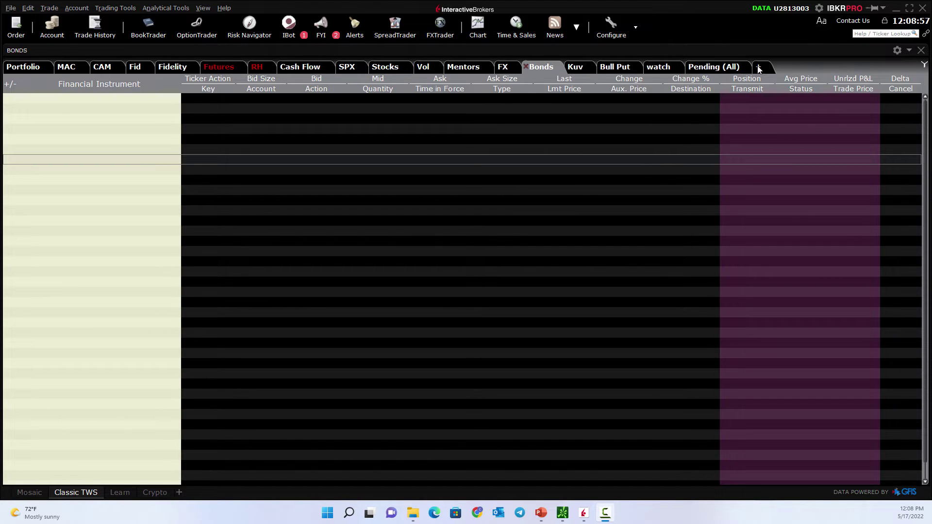
Step: Enter the symbol dal in an empty watchlist row to list matching Delta Air Lines contracts
click(41, 108)
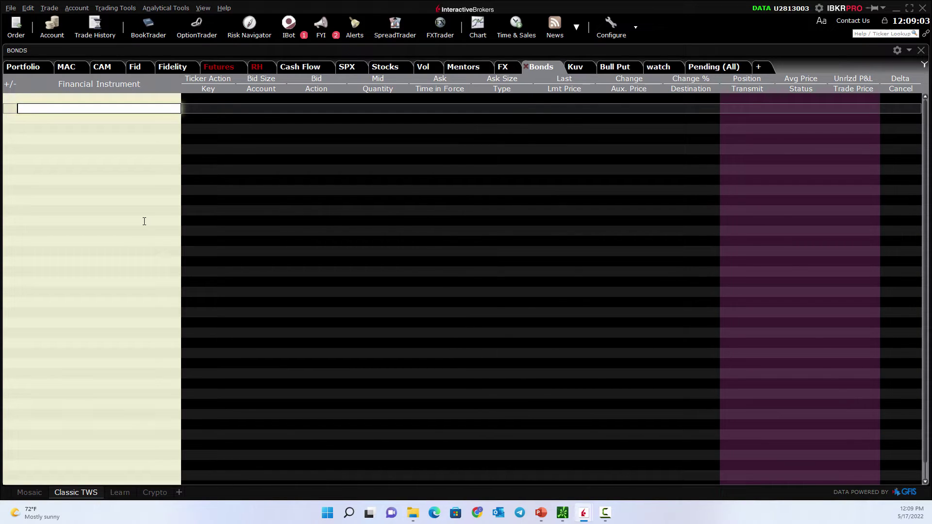
text(dal)
key(Return)
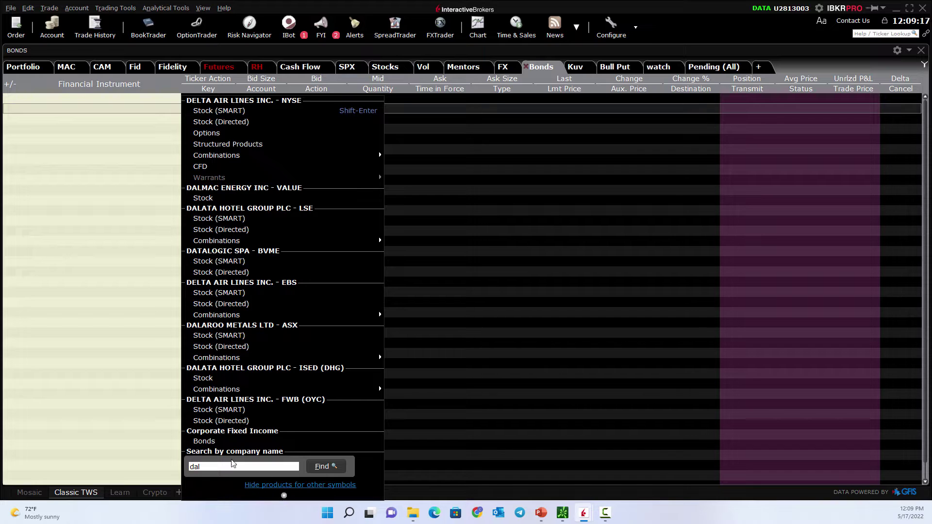
Step: Show Delta Air Lines Inc corporate bonds on SMART and enlarge the Contract Selection dialog
click(207, 443)
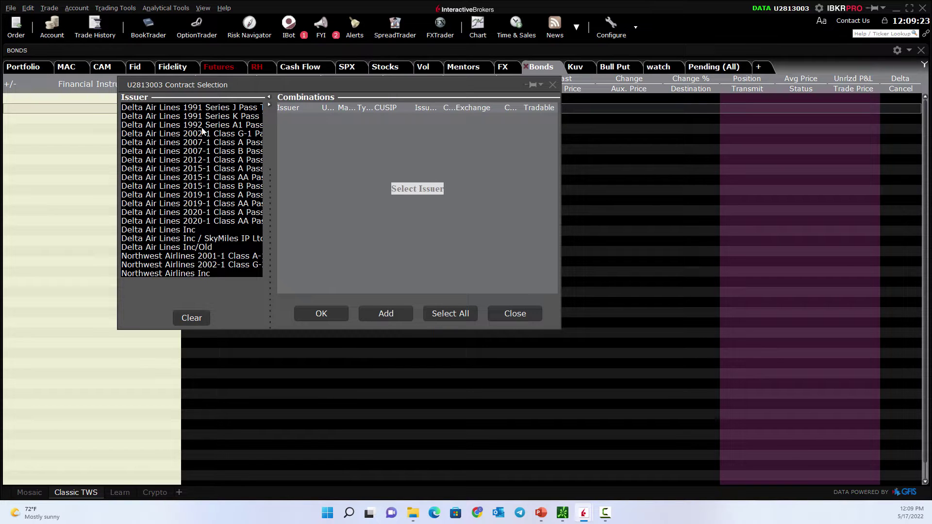
click(169, 230)
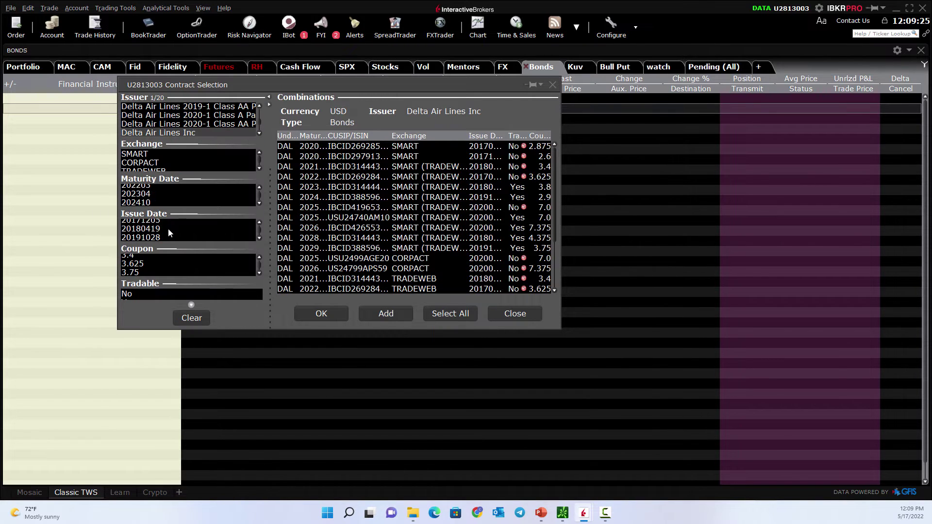
click(136, 154)
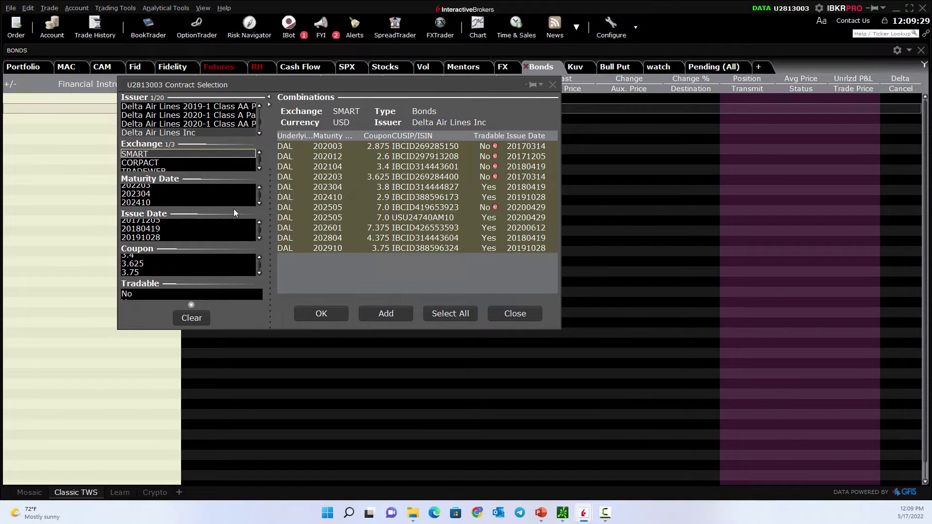
drag(305, 330, 319, 424)
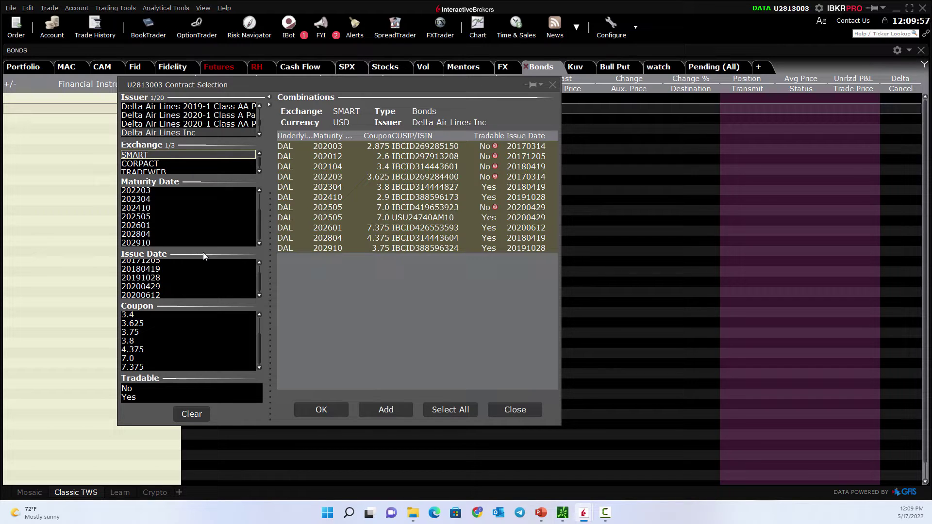
Step: Filter the Delta bonds to the 202505 maturity date
click(139, 219)
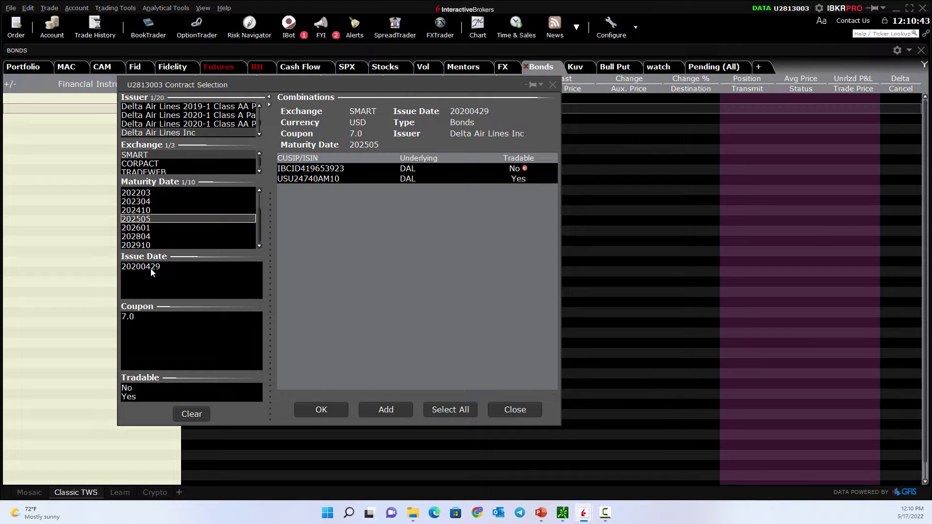
Step: Select issue date 20200429 and the 7.0 coupon in Contract Selection
click(152, 272)
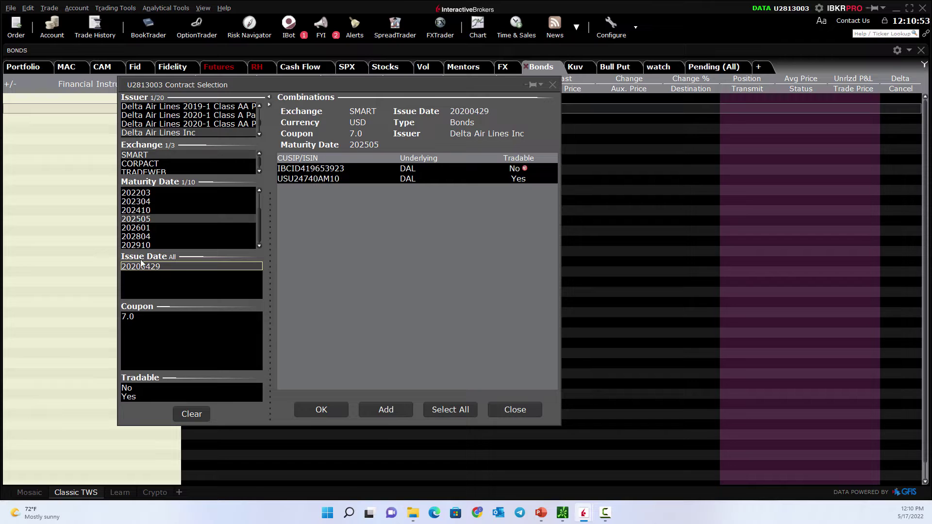
click(130, 320)
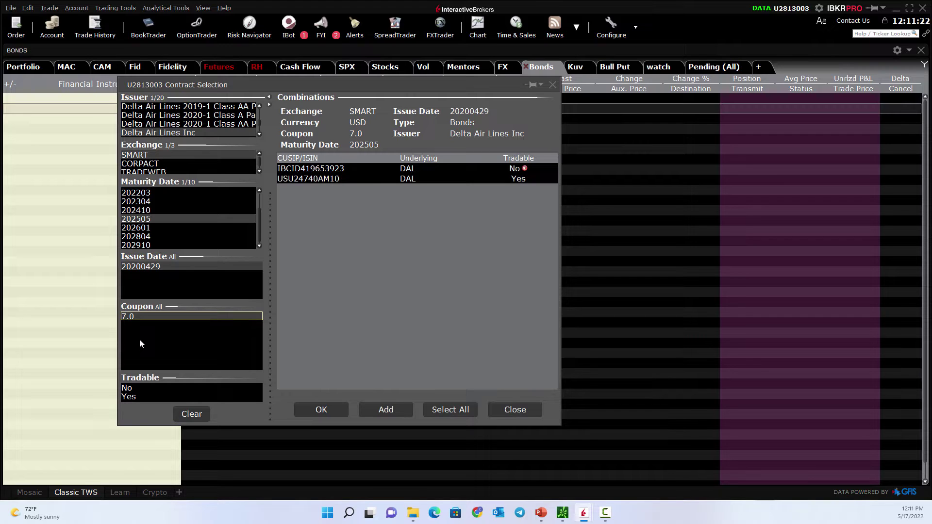
Step: Add the DAL CORP 7.0 May01'25 bond to the watchlist and select its row
click(384, 409)
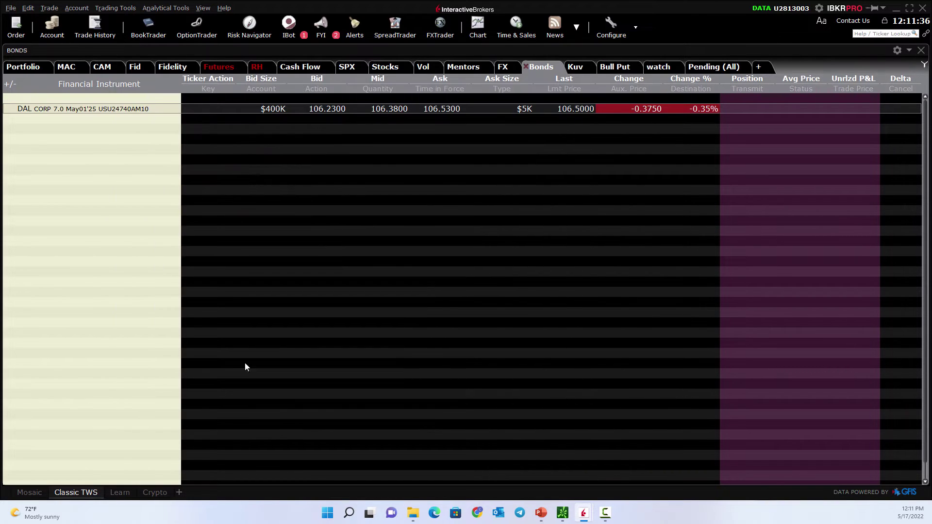
click(123, 112)
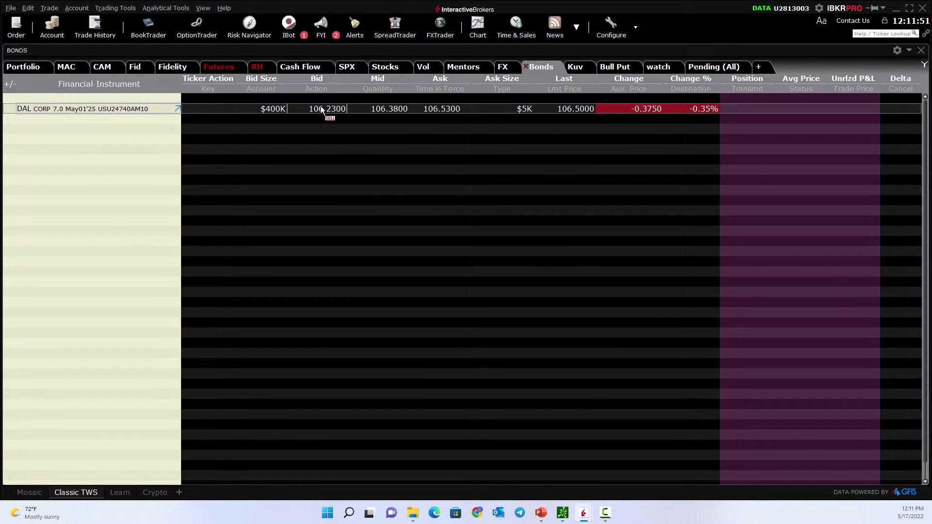
mouse_move(321, 109)
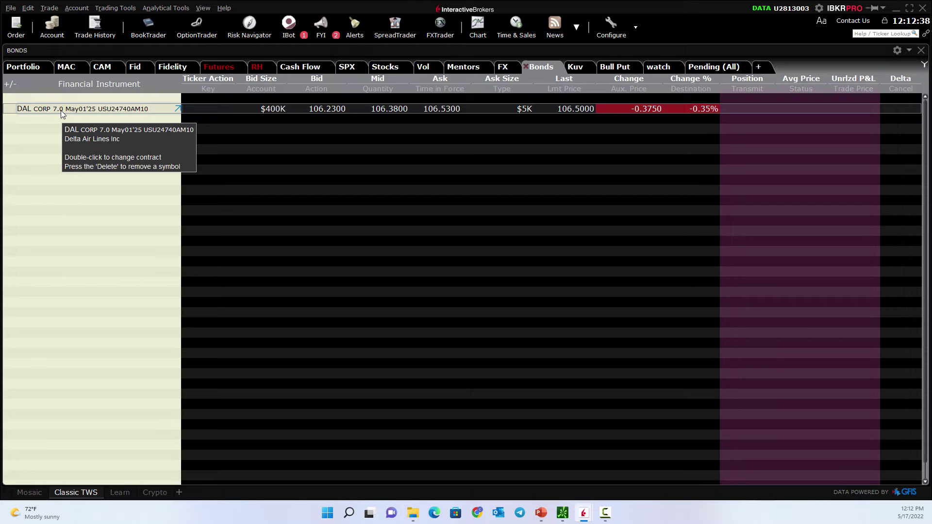
mouse_move(335, 108)
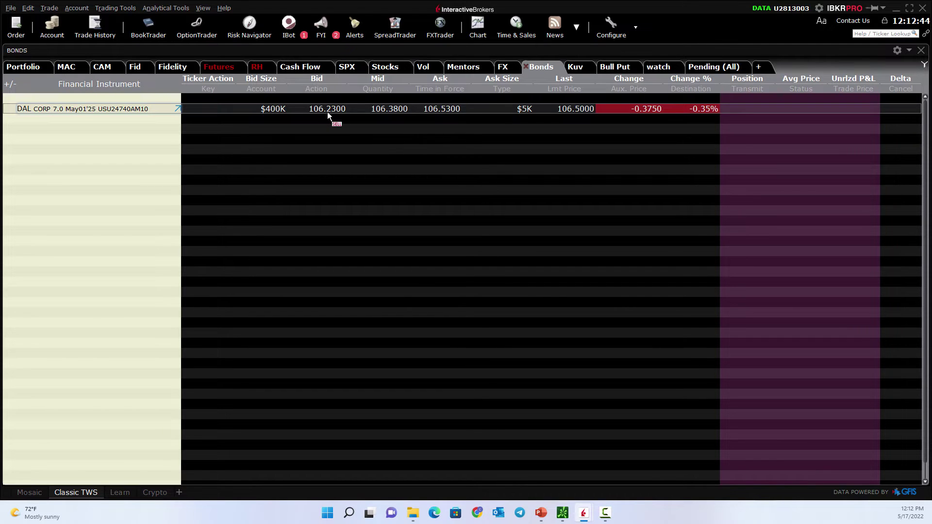
Step: Create a $2K SELL limit order at the 106.2300 bid and preview it in the Order Ticket
click(328, 109)
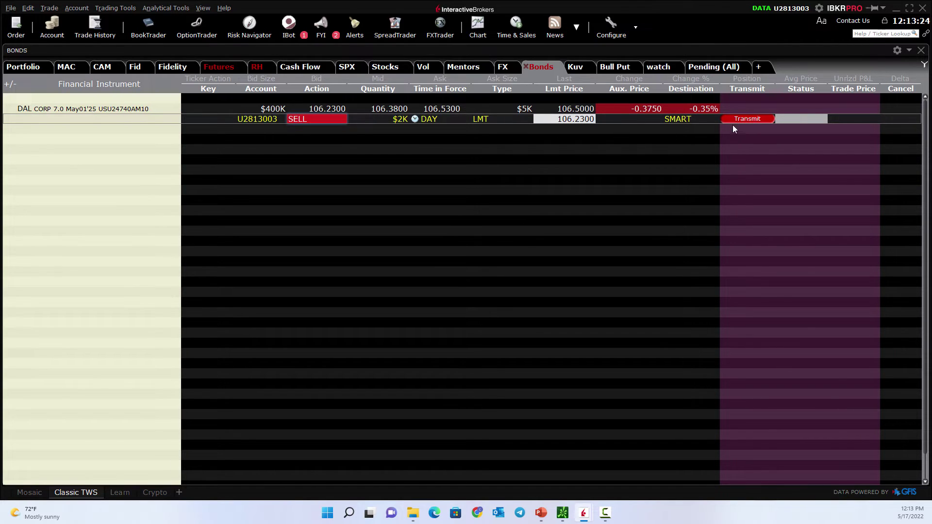
double_click(157, 119)
click(302, 385)
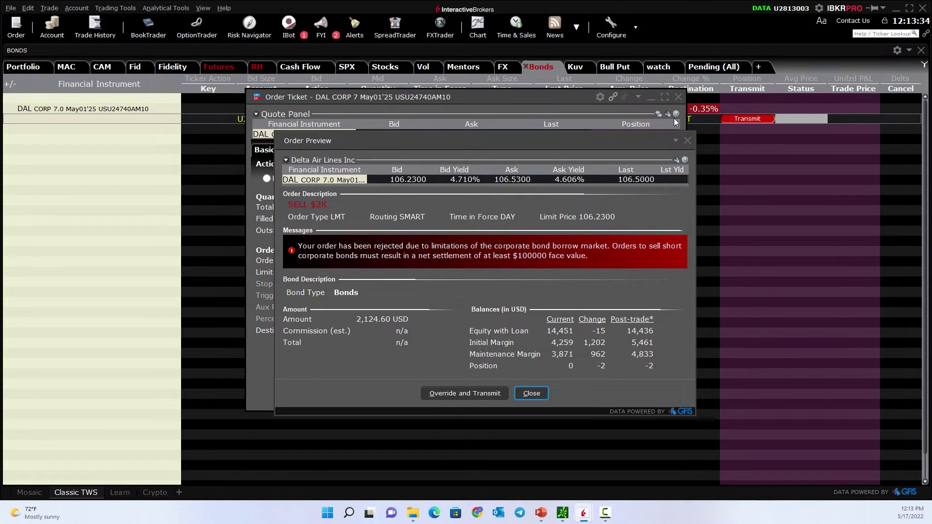
Step: Close the rejected order preview and the Order Ticket window
click(689, 141)
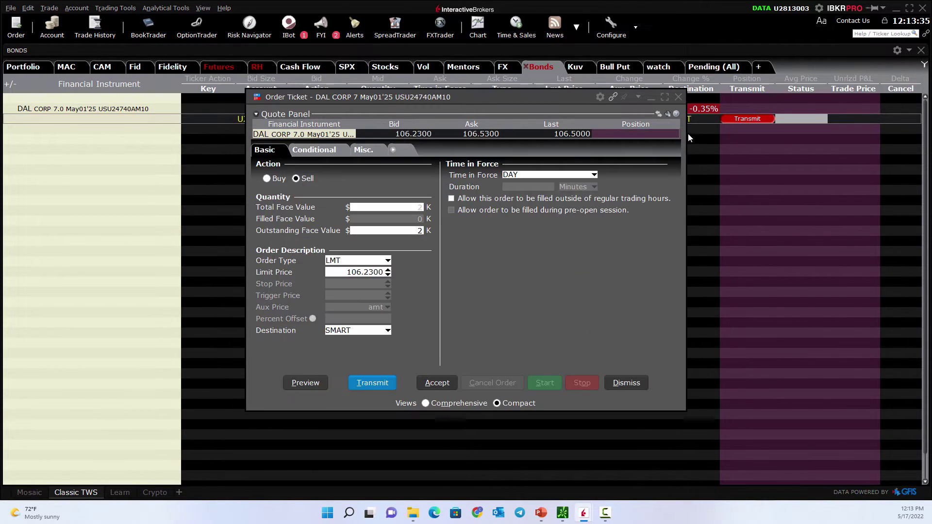
click(679, 96)
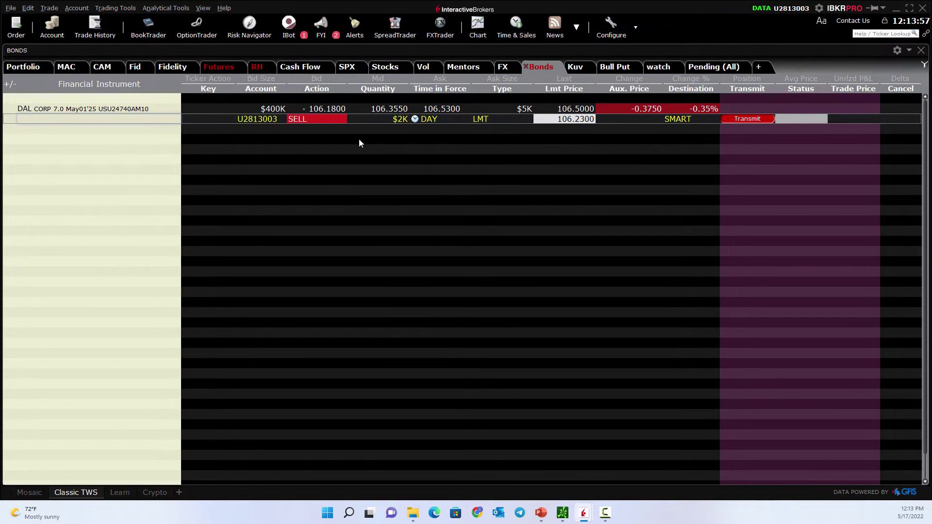
Step: Look up dal in a new row and open Delta Air Lines Inc corporate bonds
click(37, 153)
text(dal)
key(Return)
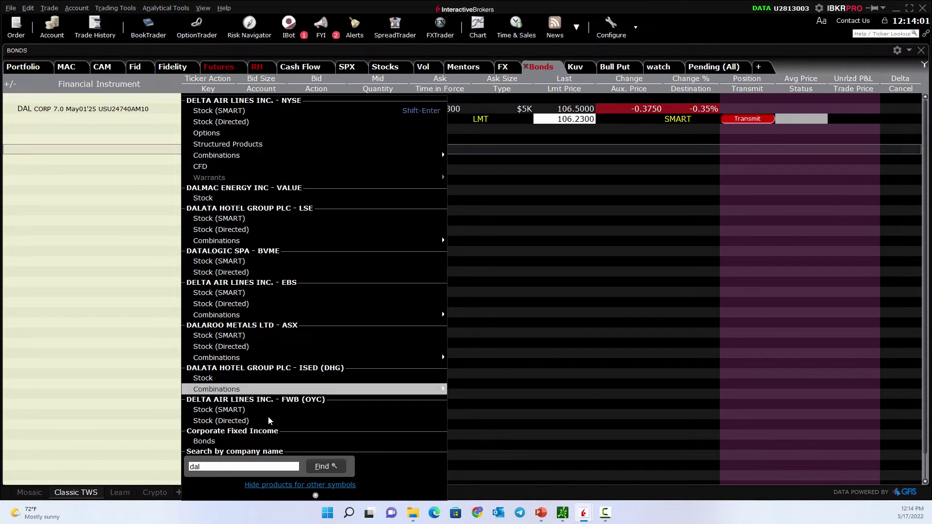
click(231, 441)
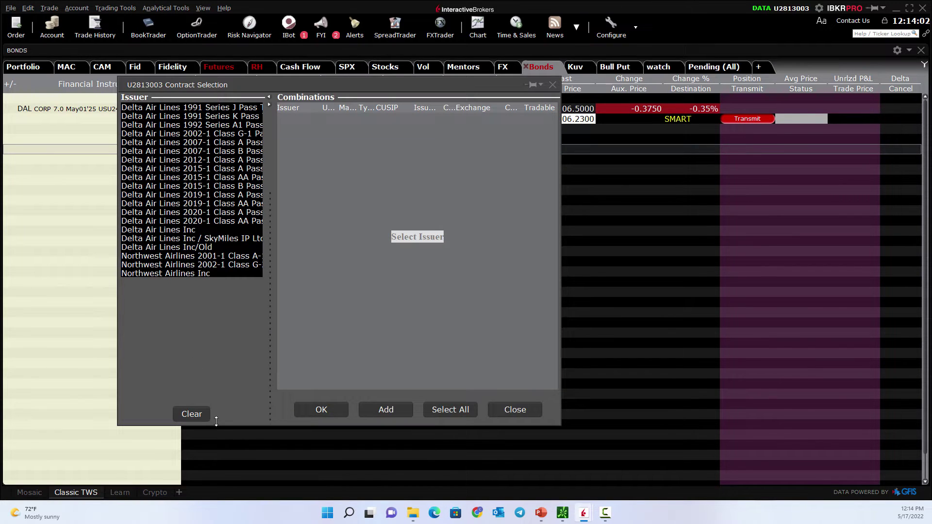
click(182, 231)
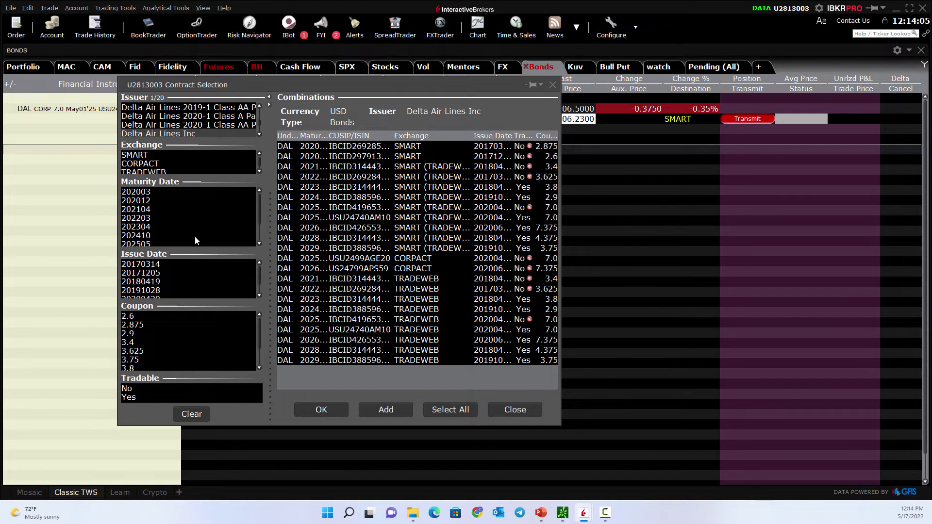
Step: Filter to issue date 20191028 and coupon 2.9, then add the DAL CORP 2.9 Oct28'24 bond
scroll(164, 287, down, 1)
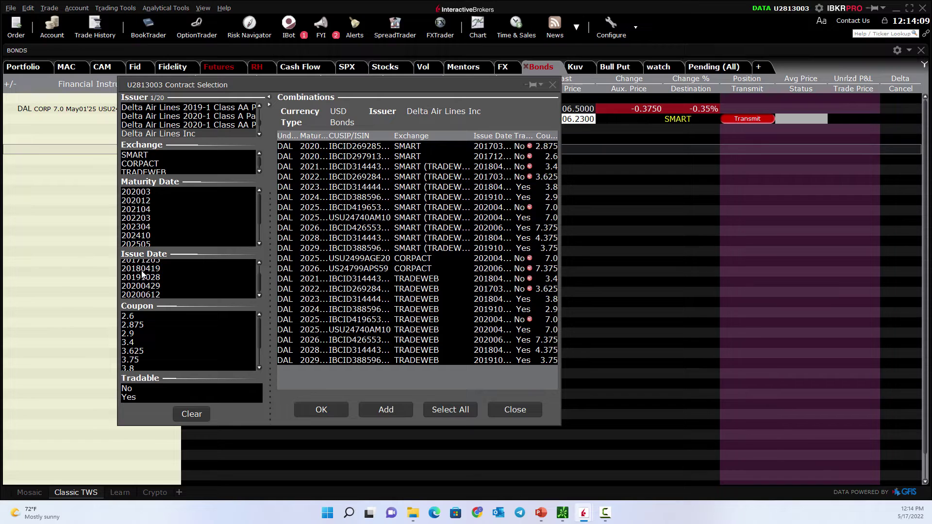
click(142, 278)
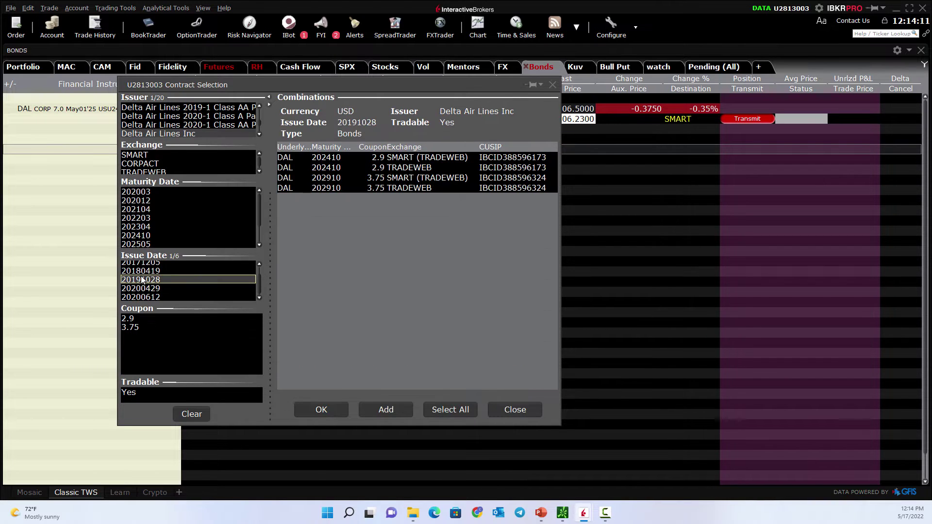
click(131, 327)
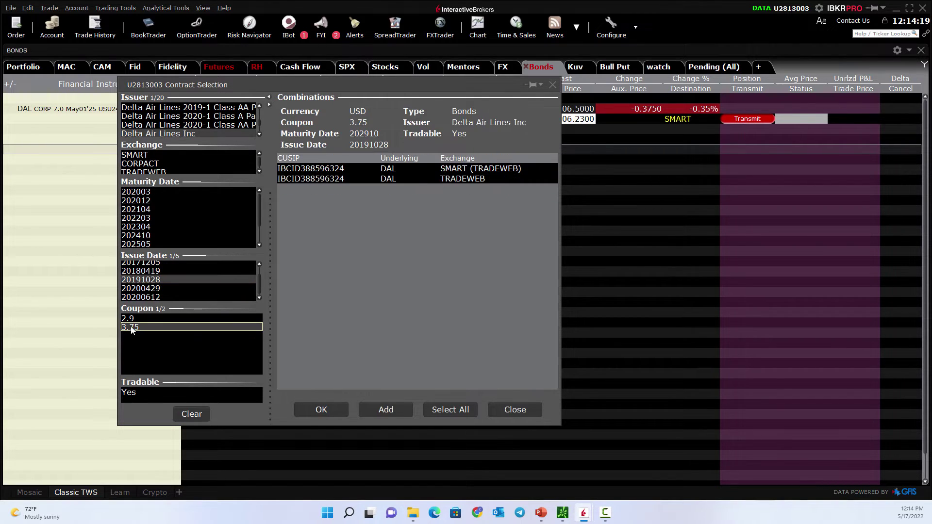
click(130, 318)
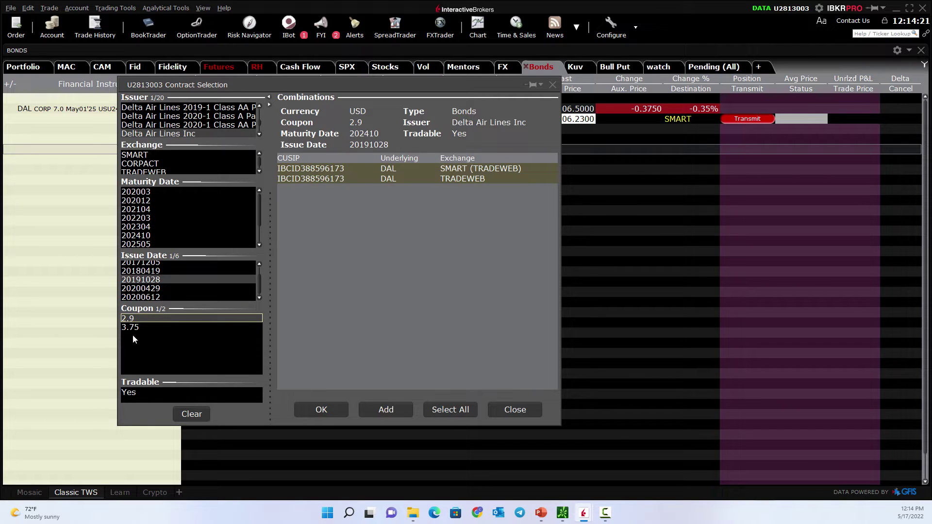
click(319, 410)
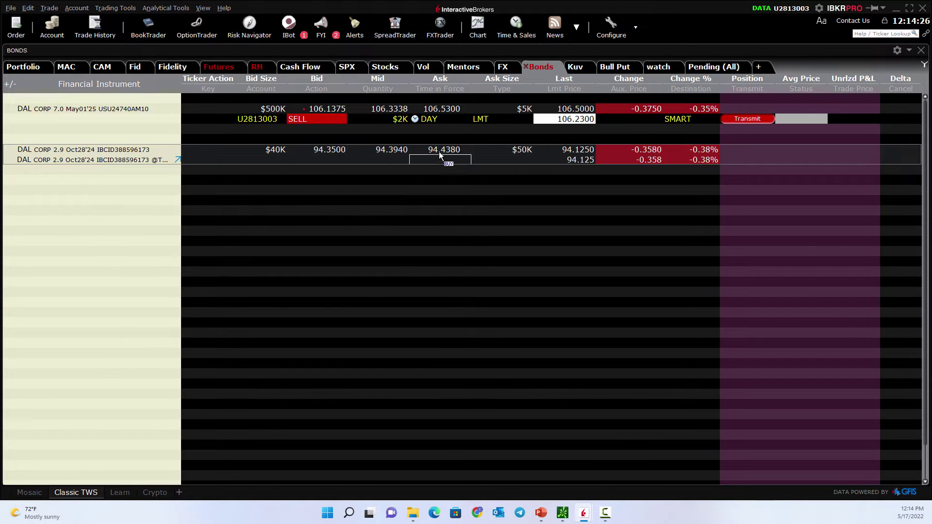
mouse_move(328, 153)
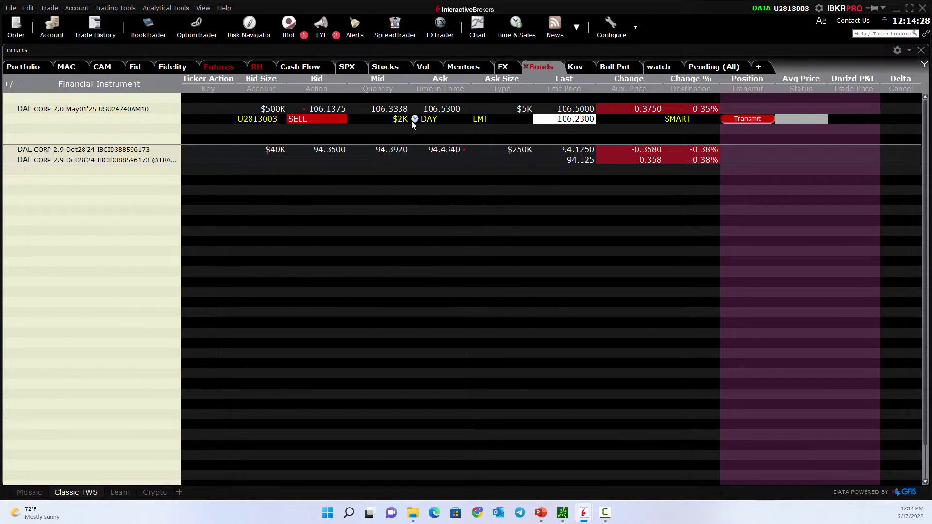
mouse_move(440, 110)
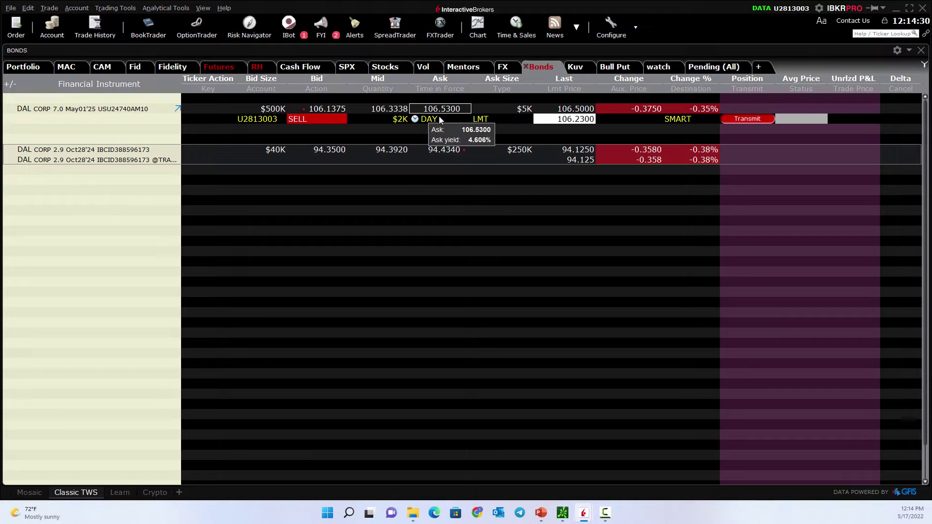
Step: Stage a $2K SELL limit at 94.3500 on the DAL 2.9 bond, preview, and close unsent
click(328, 150)
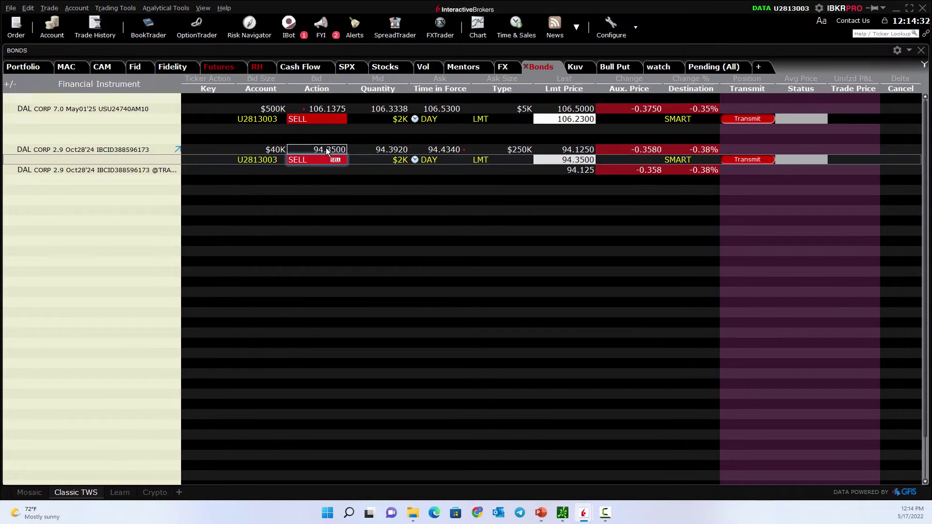
drag(325, 168, 324, 168)
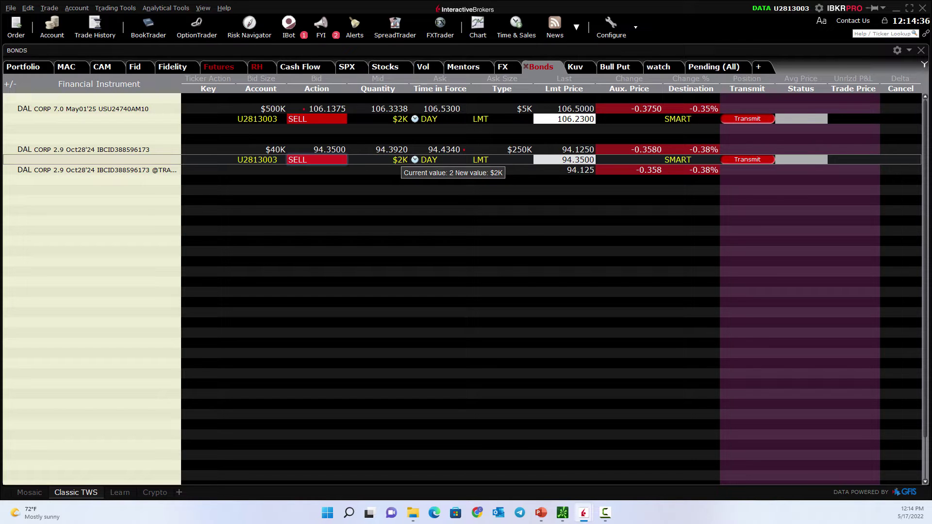
double_click(172, 159)
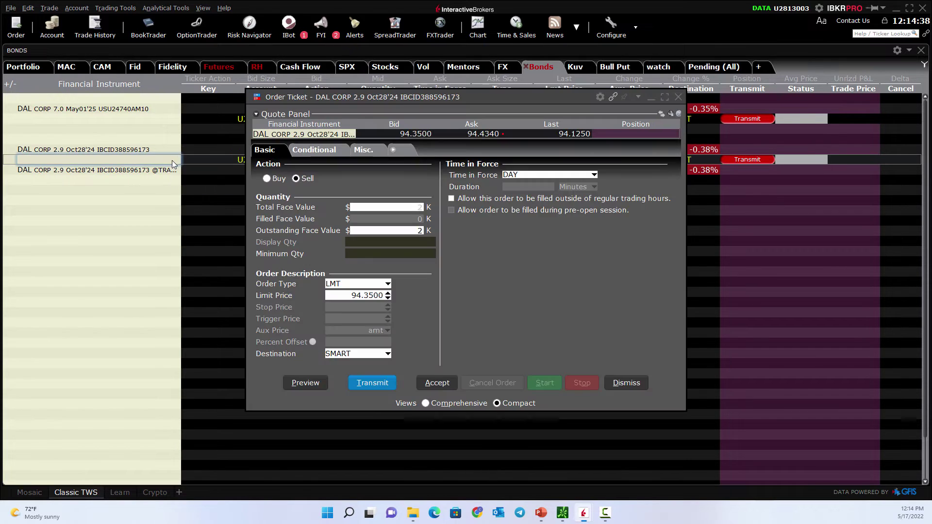
click(311, 384)
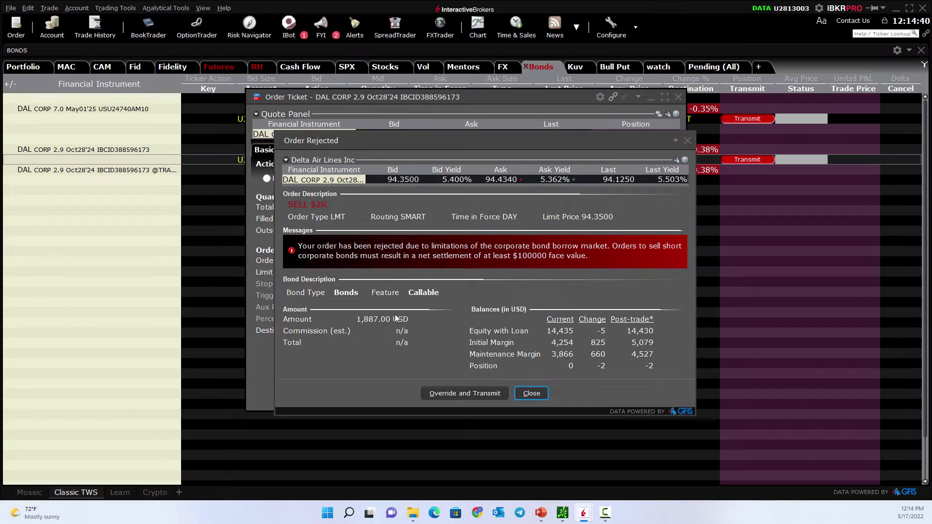
click(531, 393)
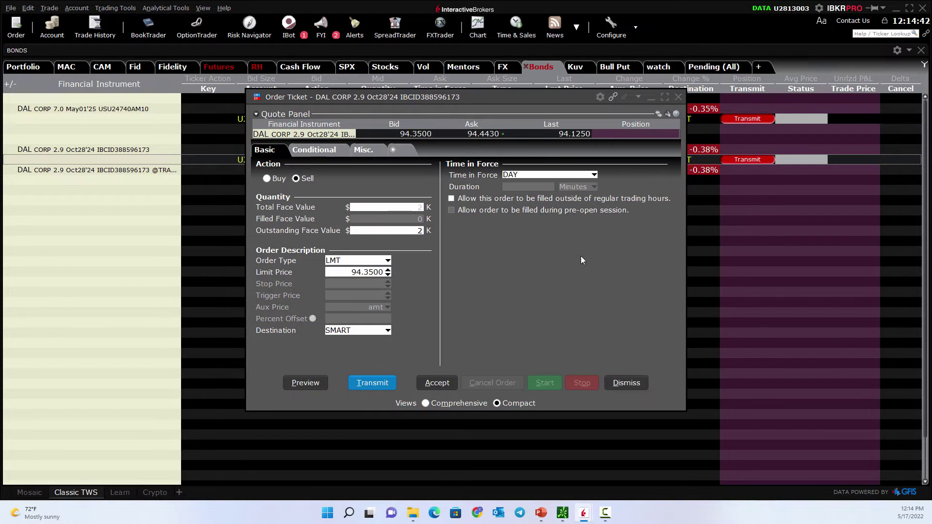
click(678, 96)
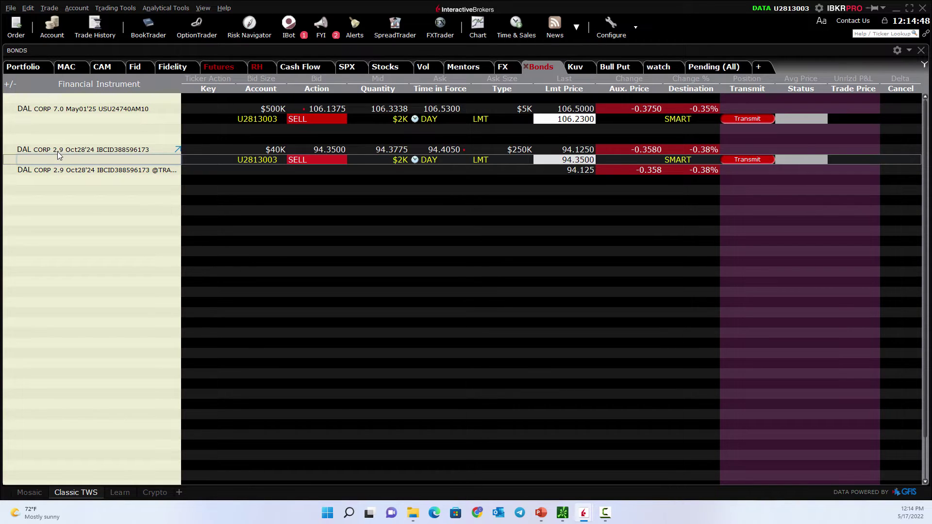
click(58, 154)
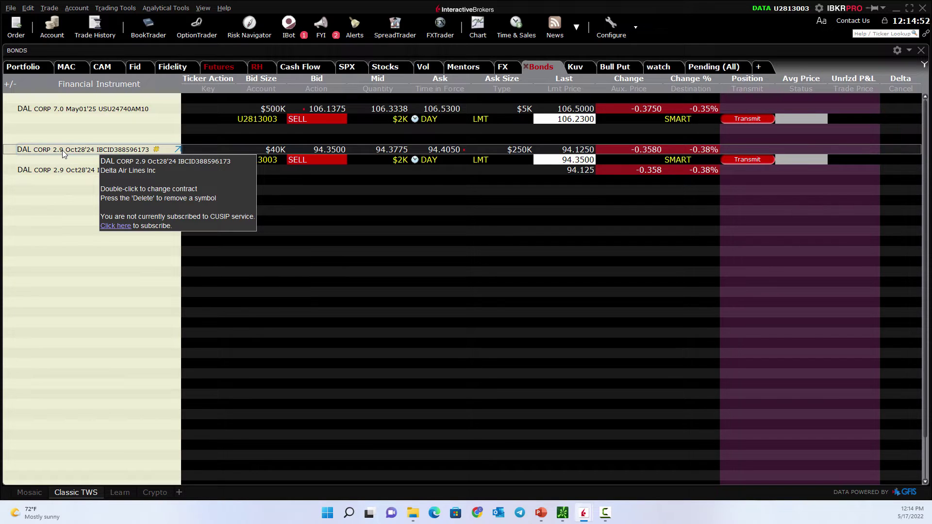
click(60, 110)
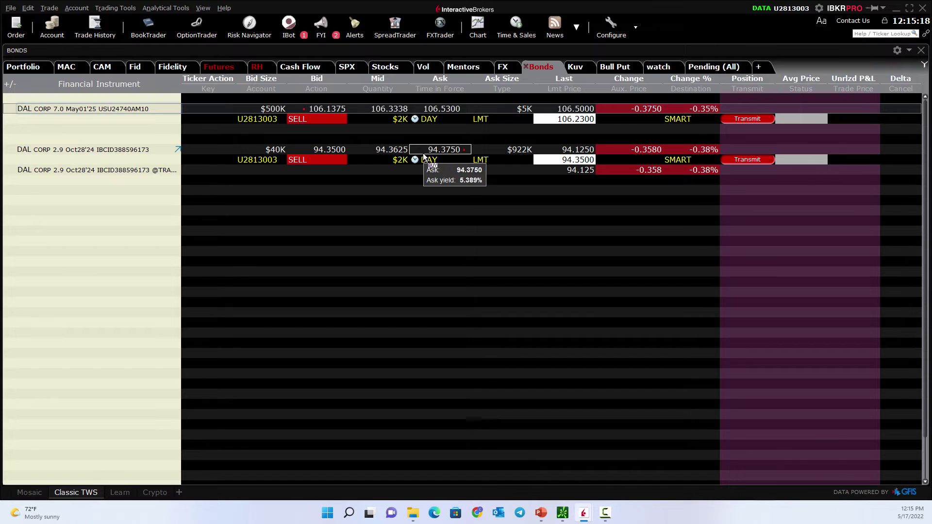
mouse_move(433, 120)
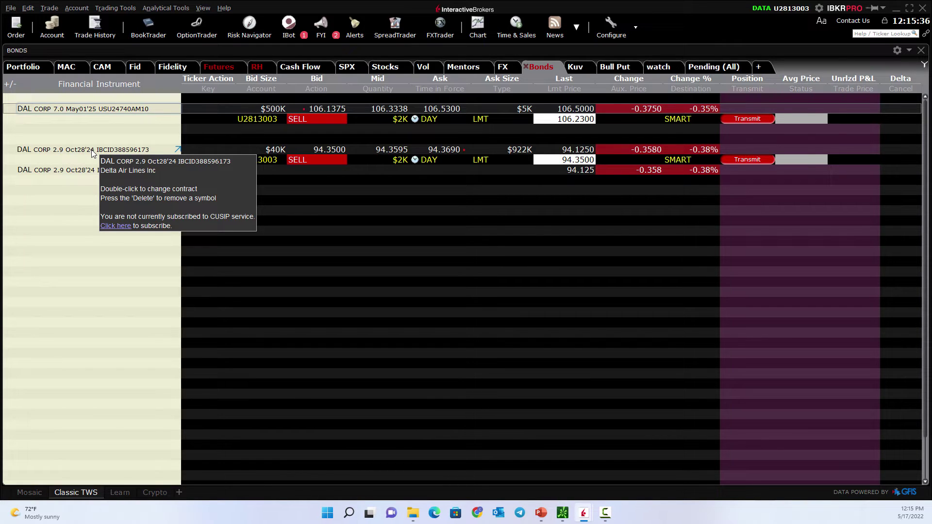
mouse_move(337, 155)
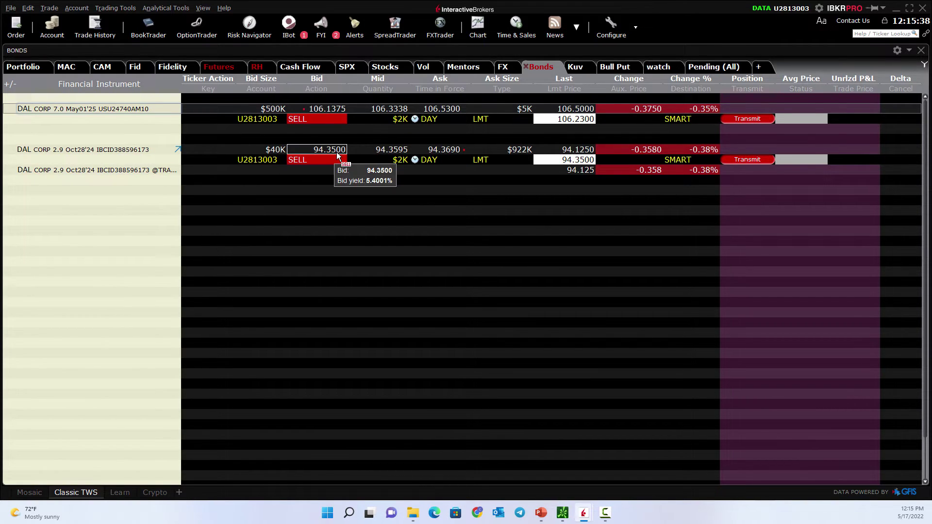
mouse_move(84, 149)
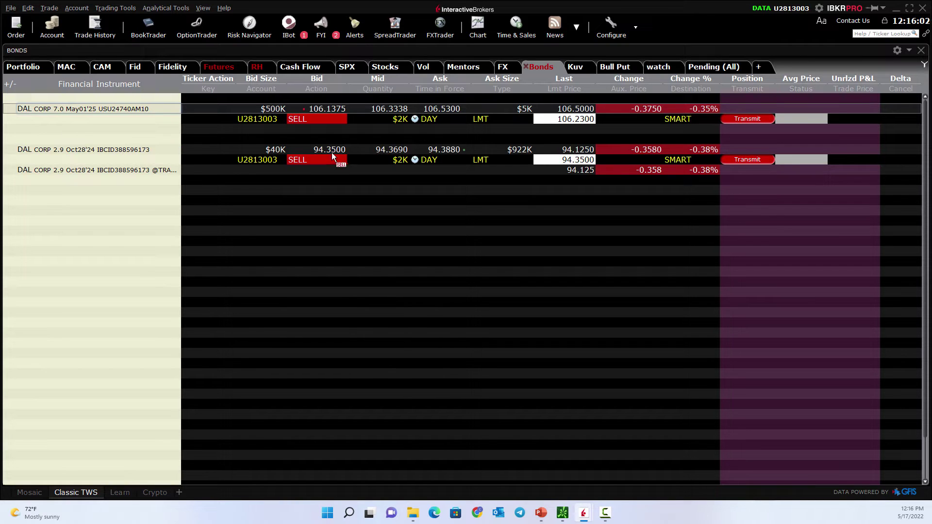
mouse_move(325, 111)
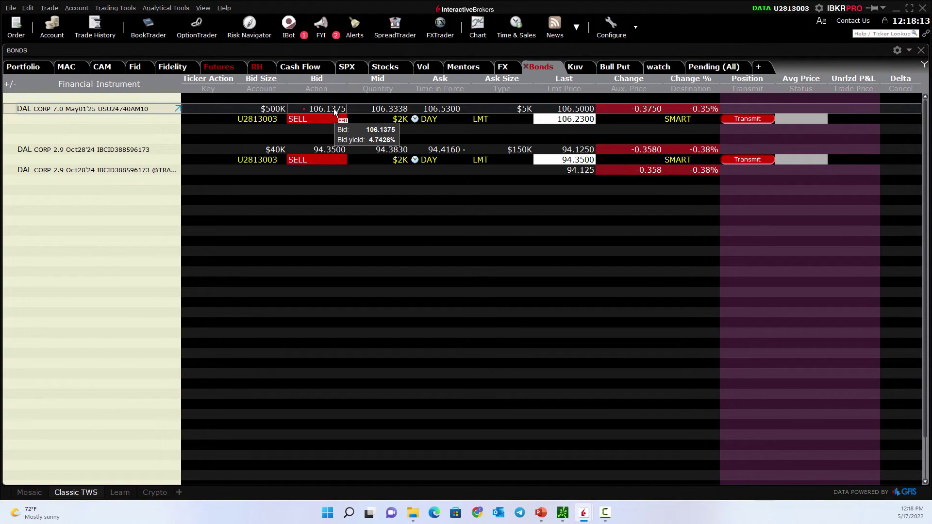
Step: Look up BAC corporate bonds, then cancel the Bank of America selection
click(28, 210)
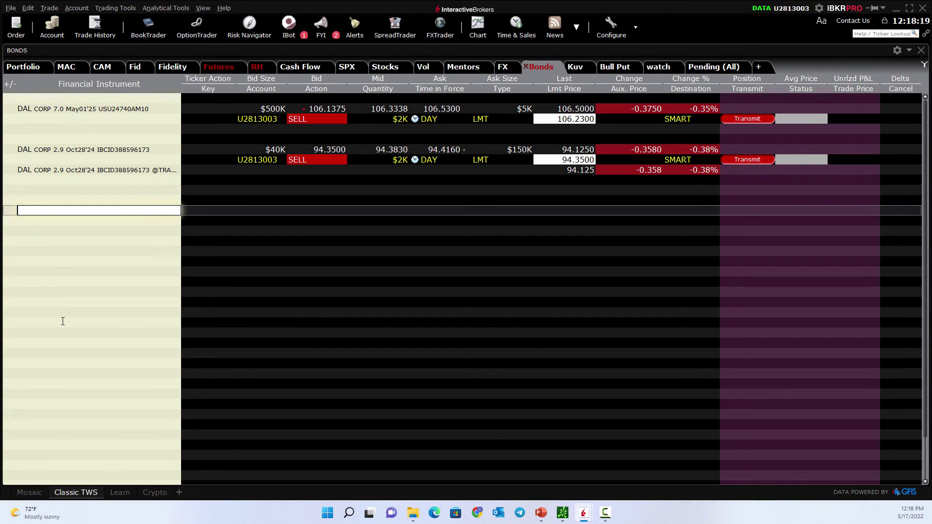
text(BAC)
key(Return)
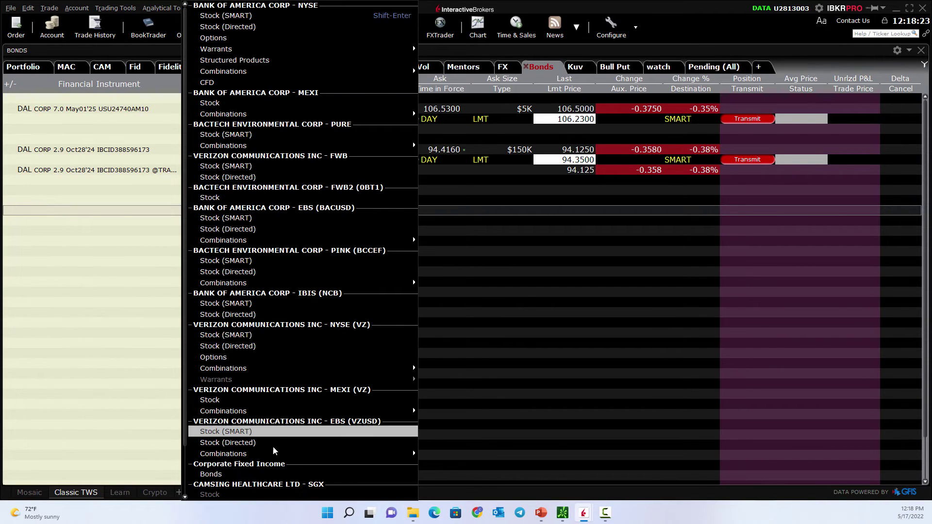
click(233, 474)
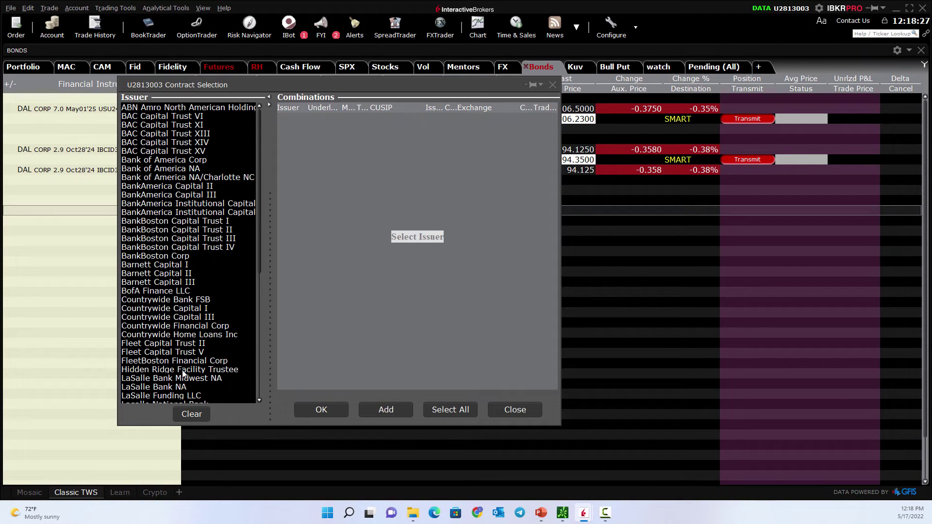
click(514, 409)
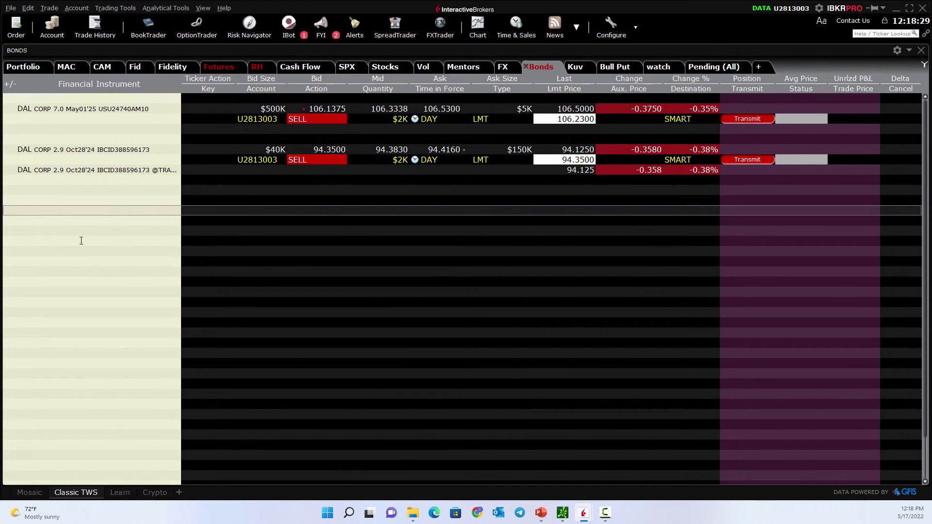
Step: Enter jblu, choose JetBlue corporate bonds, and add the JetBlue 2019-1 Class B bond on SMART
click(38, 221)
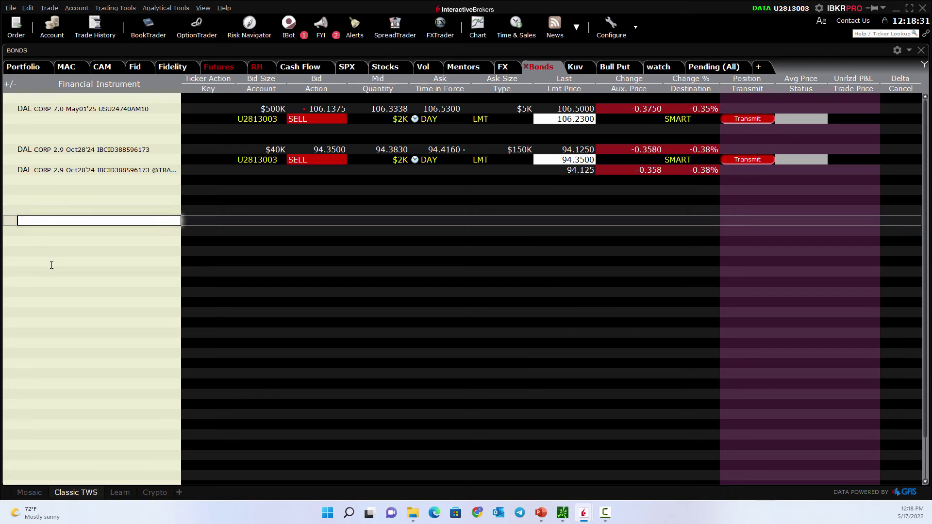
text(jblu)
key(Return)
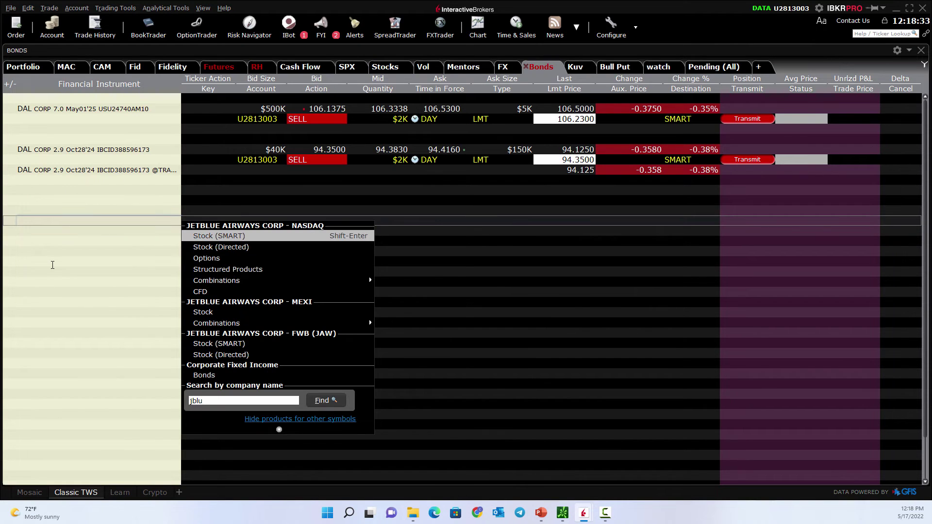
key(Down)
key(Up)
key(Up)
key(Return)
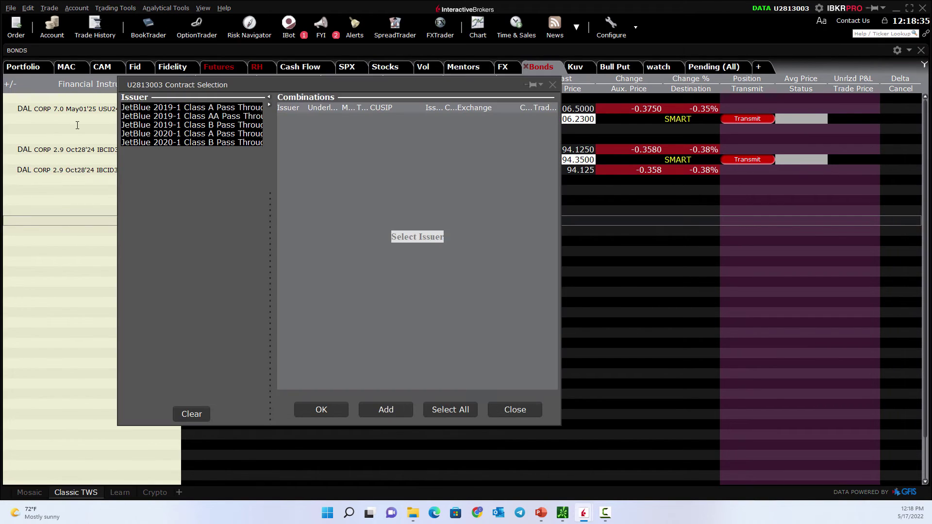
click(172, 127)
click(147, 154)
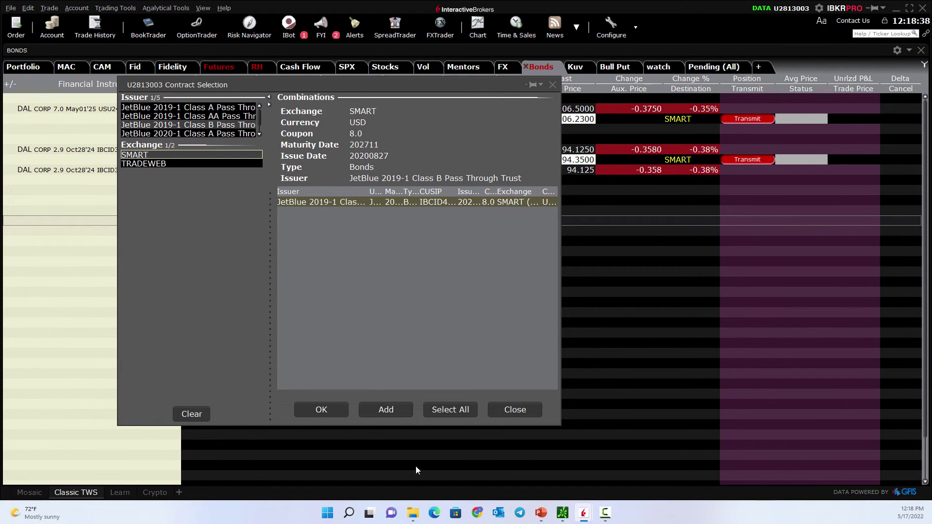
click(339, 406)
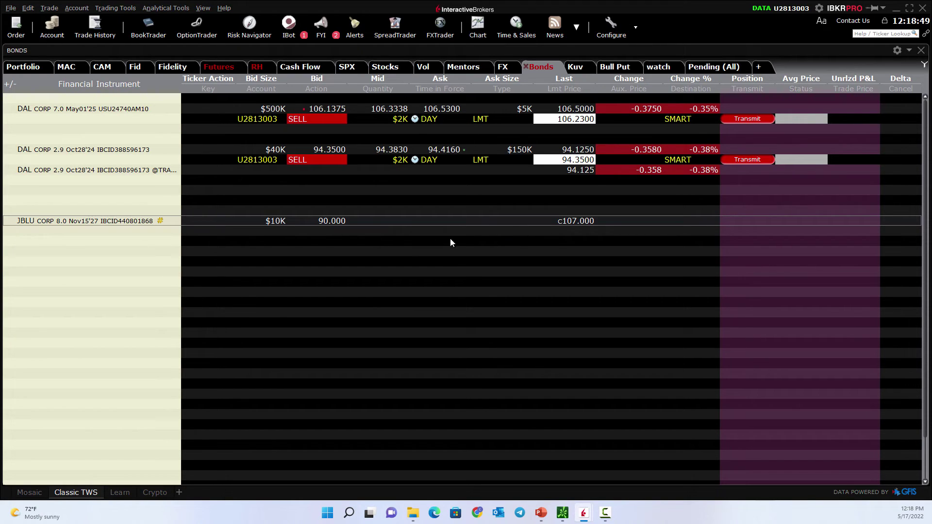
Step: Stage and discard a buy order on the JBLU bond, then insert a blank row beneath it
click(457, 223)
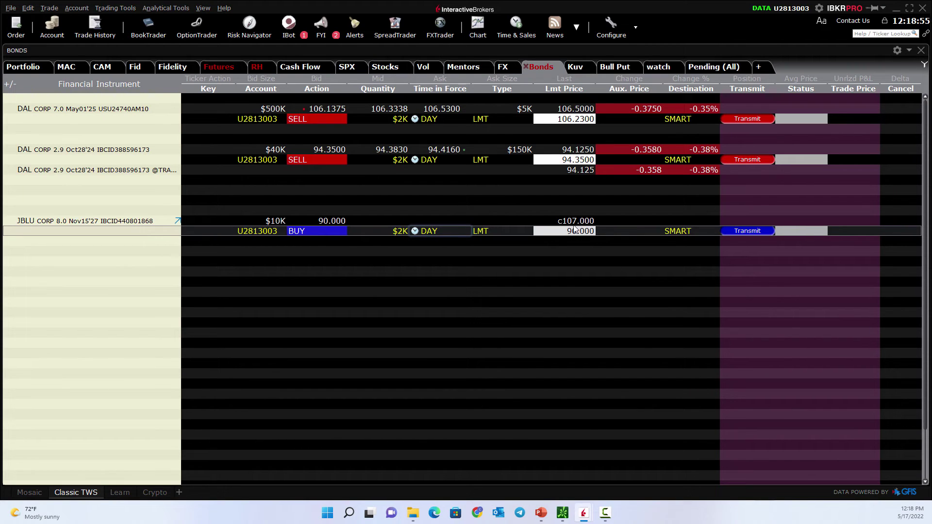
right_click(98, 231)
click(118, 246)
right_click(107, 224)
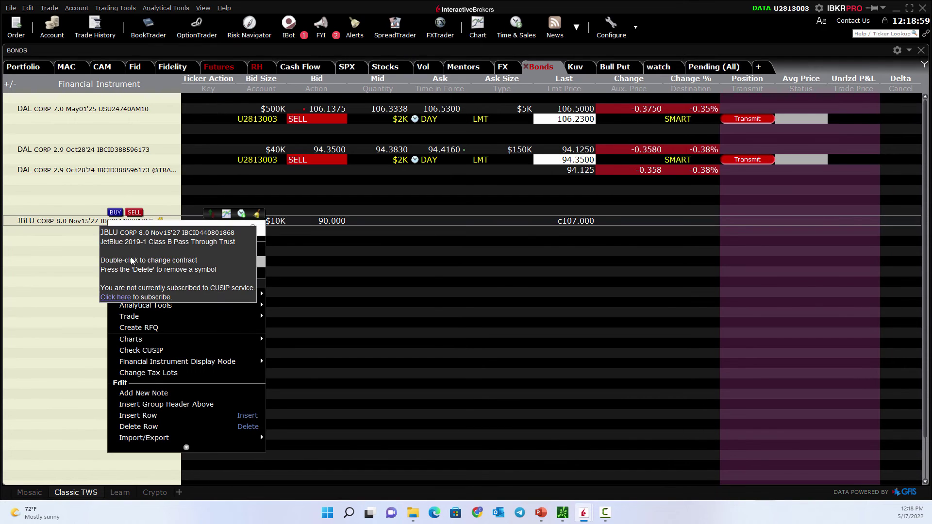
click(132, 262)
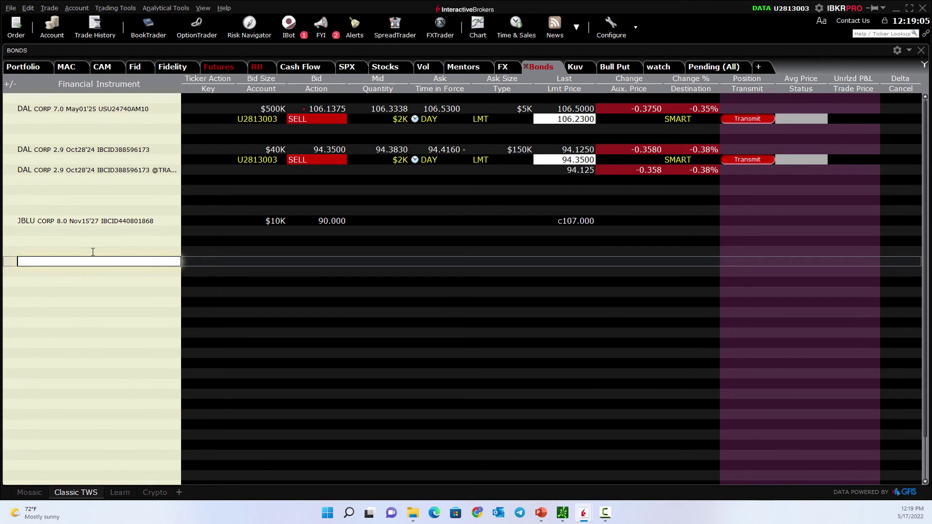
Step: Select the DAL 7.0 row to drop the empty ticker entry from the watchlist
click(61, 111)
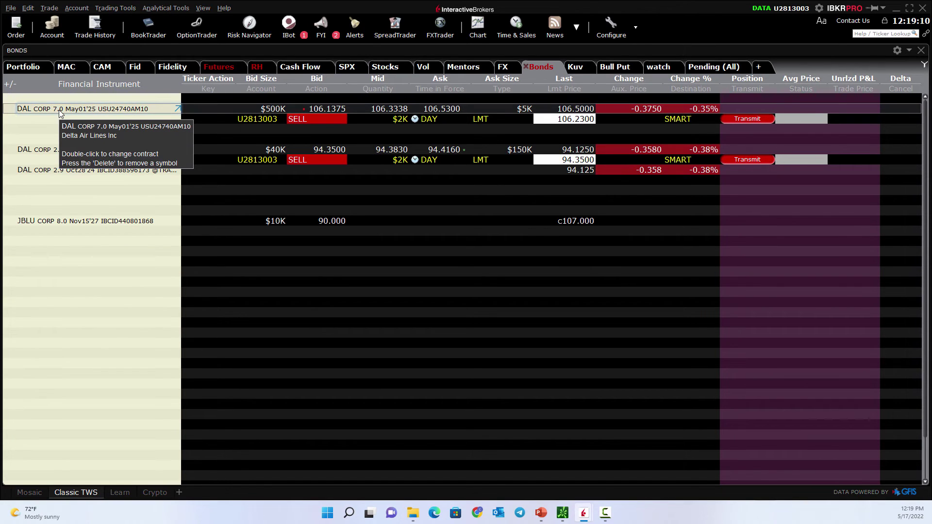